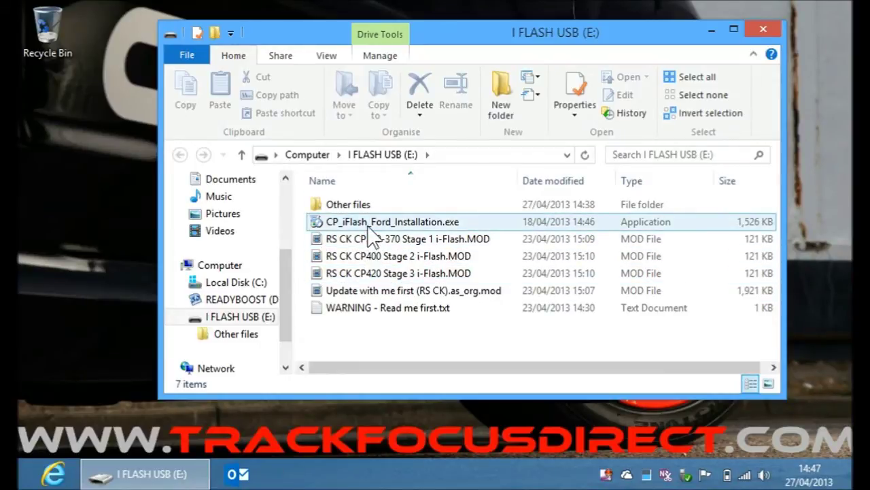
# Install i Flash Ford from CP_iFlash_Ford_Installation.exe with the default folders, USB driver and desktop icon, running the program on completion.
pyautogui.click(373, 224)
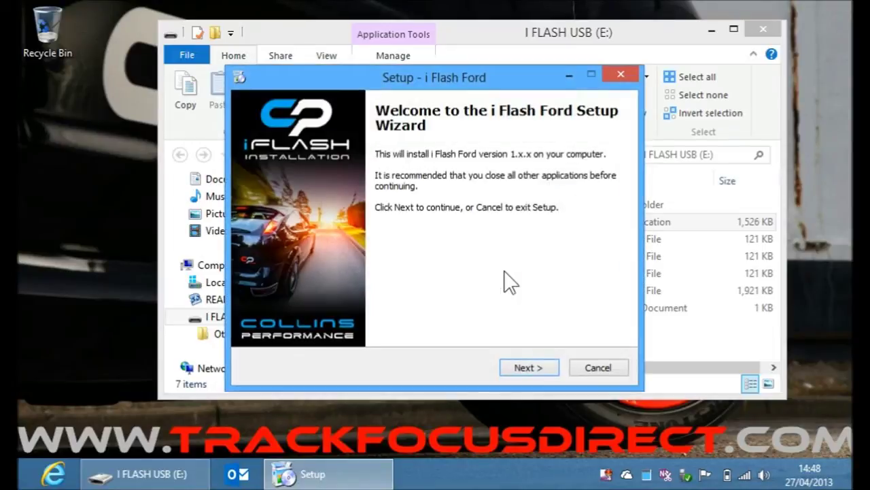
pyautogui.click(524, 367)
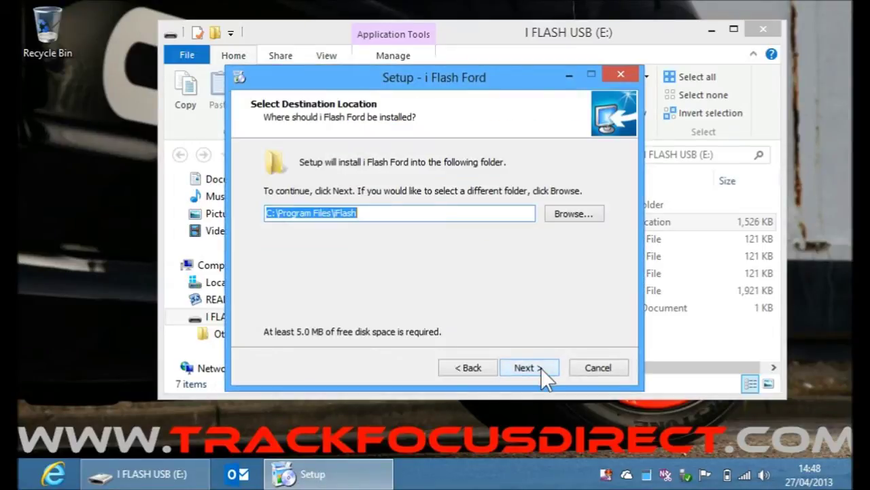
pyautogui.click(540, 368)
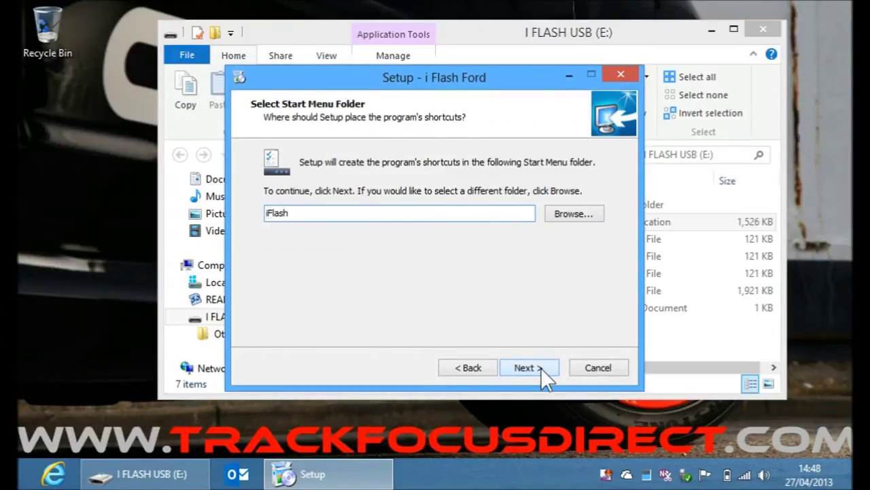
pyautogui.click(541, 368)
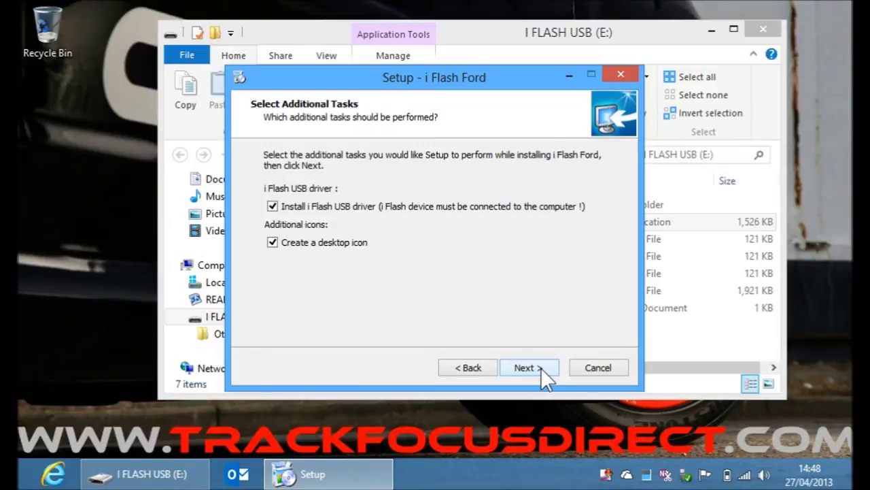
pyautogui.click(541, 368)
pyautogui.click(540, 368)
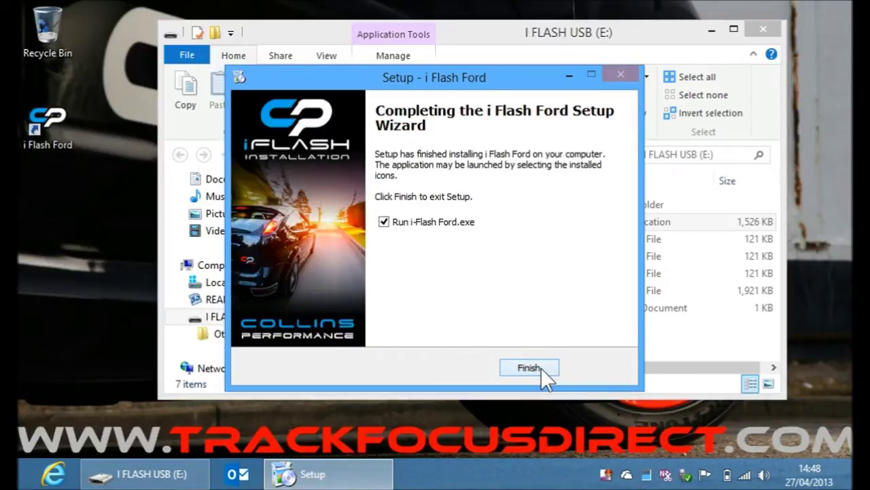
pyautogui.click(541, 368)
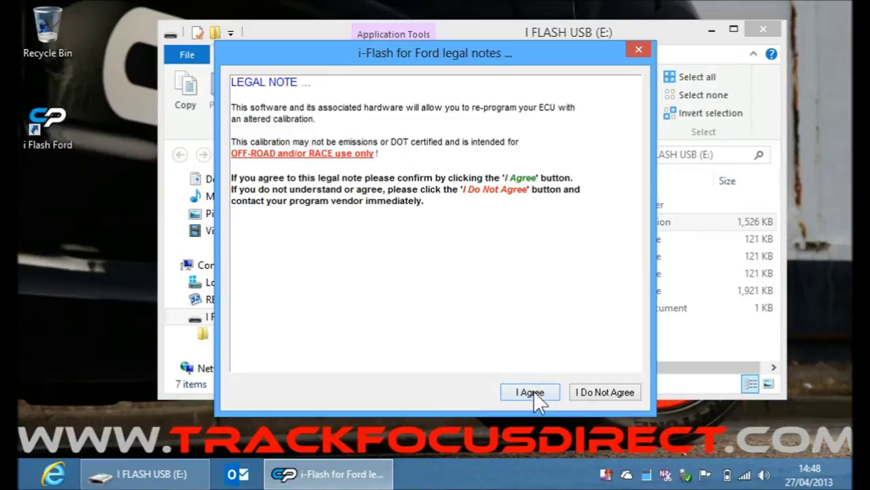
# Agree to the legal notes and try the hardware connection test with the vehicle, closing i-Flash for Ford at the end.
pyautogui.click(531, 392)
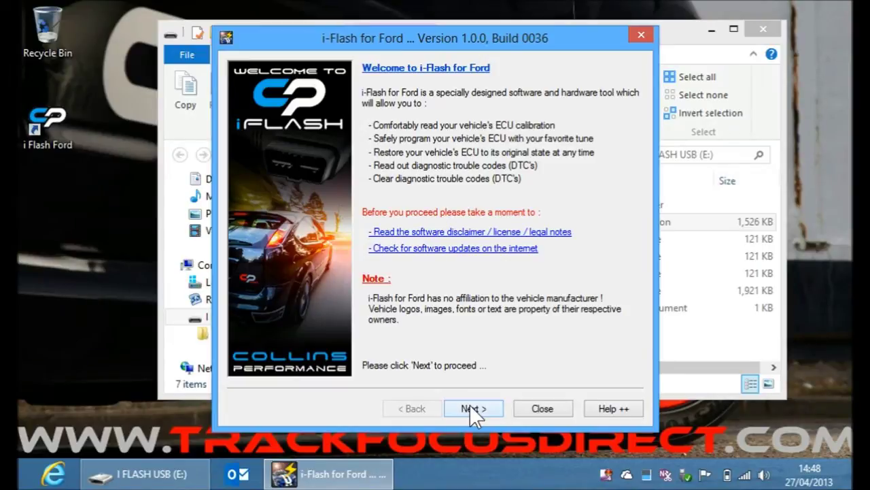
pyautogui.click(470, 407)
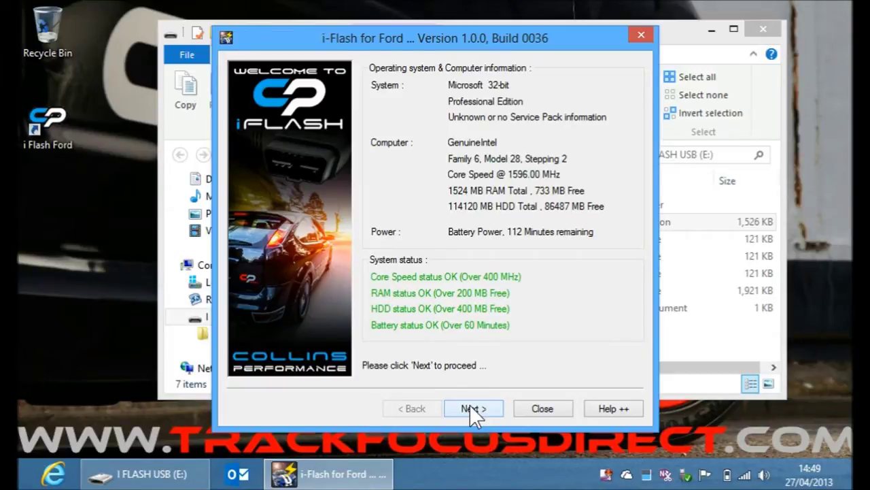
pyautogui.click(474, 410)
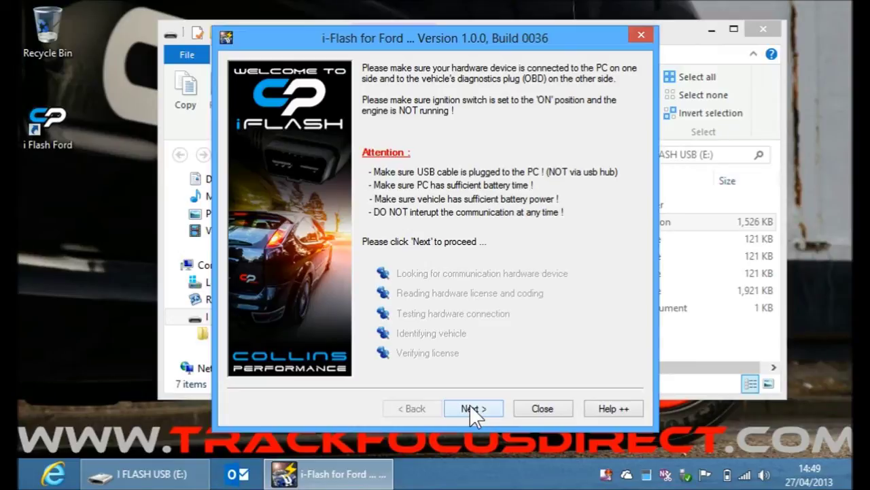
pyautogui.click(471, 408)
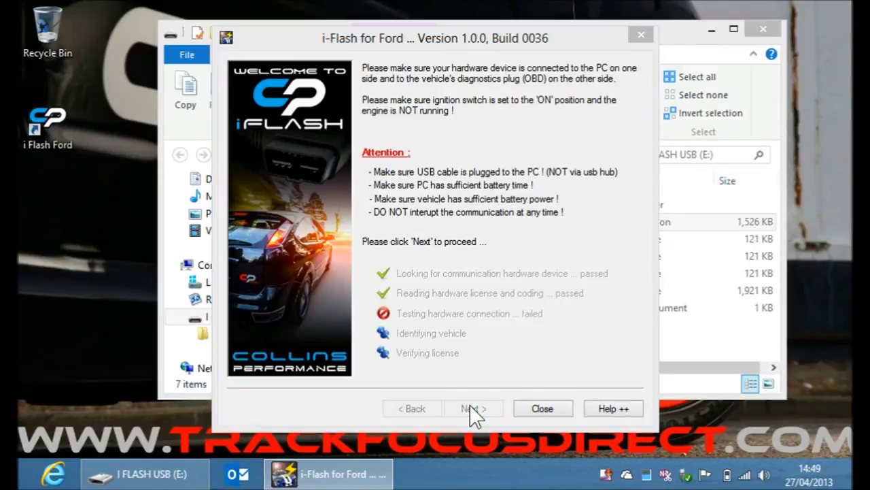
pyautogui.moveTo(445, 178); pyautogui.dragTo(401, 95)
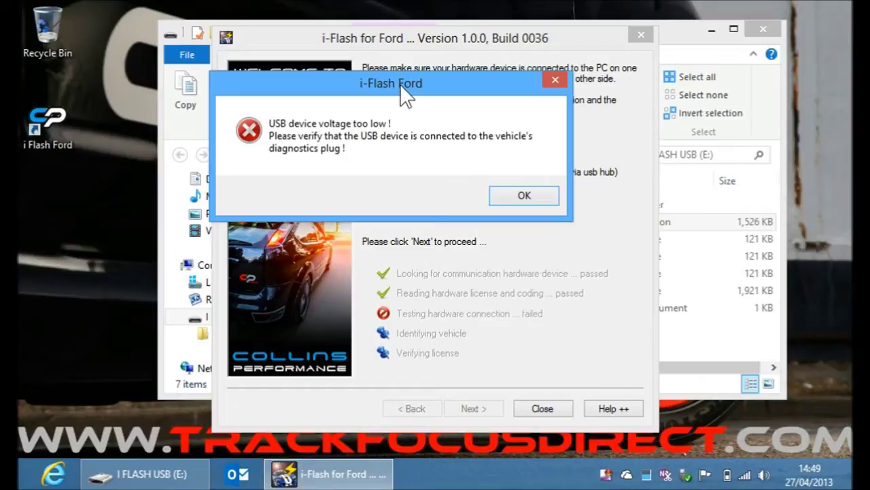
pyautogui.click(535, 193)
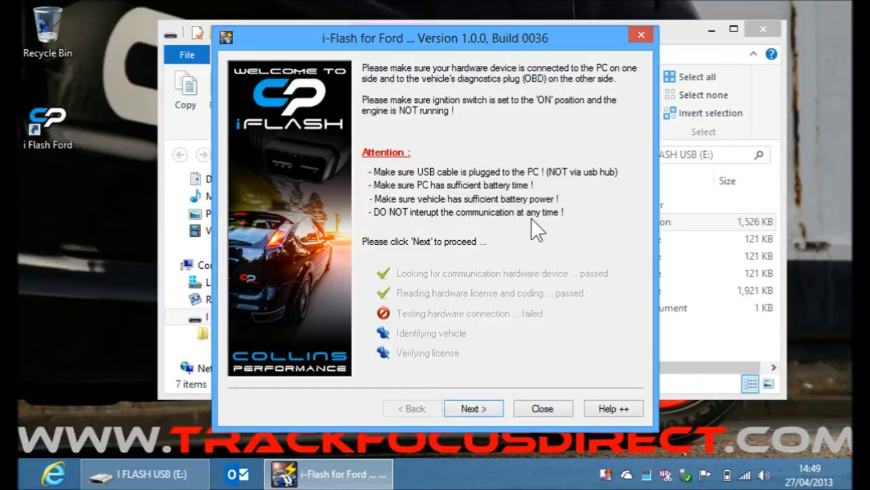
pyautogui.click(547, 406)
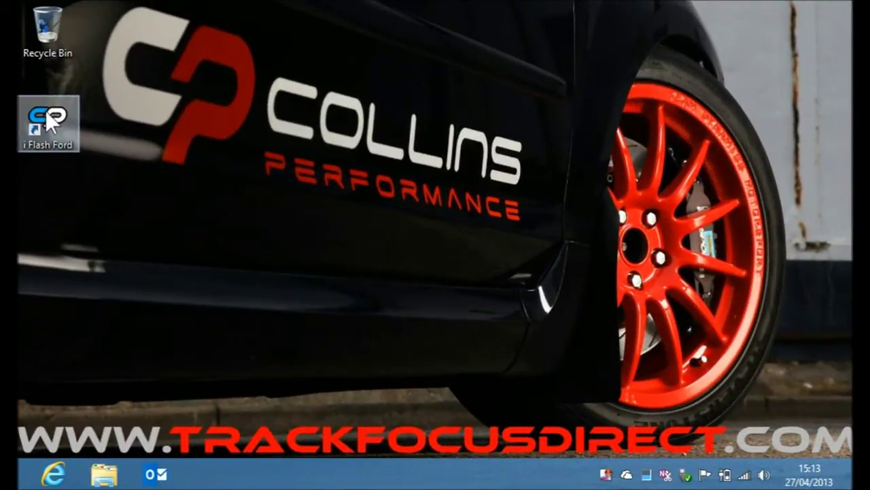
# Start i Flash Ford from the desktop, agreeing to the legal notes, and run the hardware and vehicle identification through to the calibration options.
pyautogui.doubleClick(51, 122)
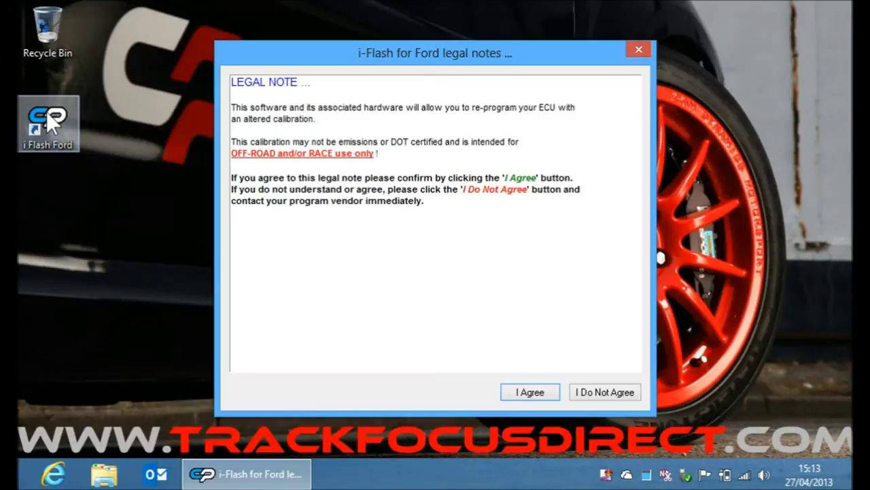
pyautogui.click(530, 393)
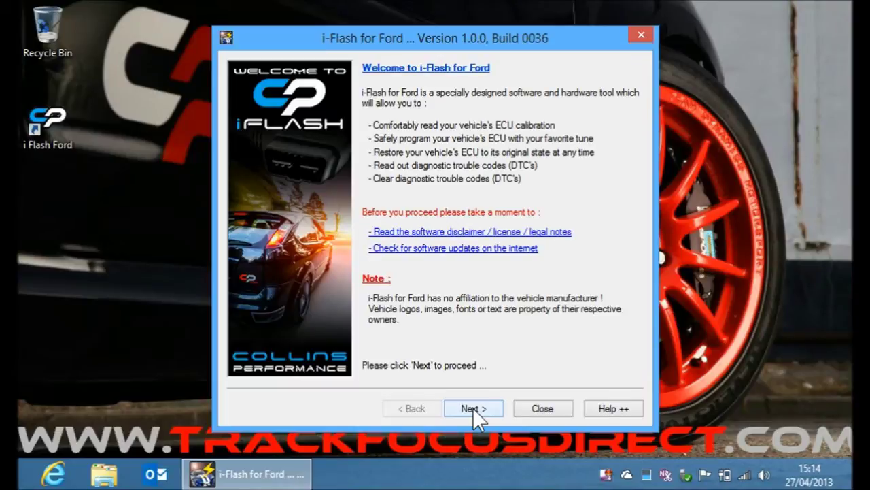
pyautogui.click(472, 417)
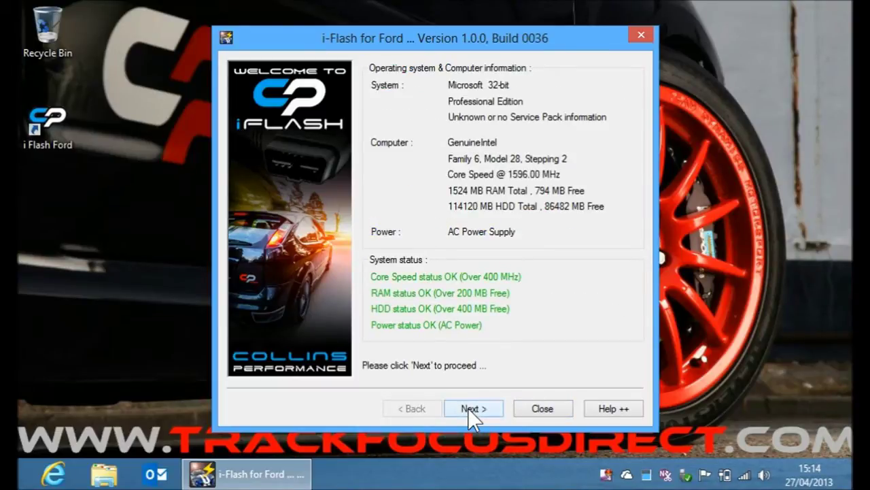
pyautogui.click(472, 417)
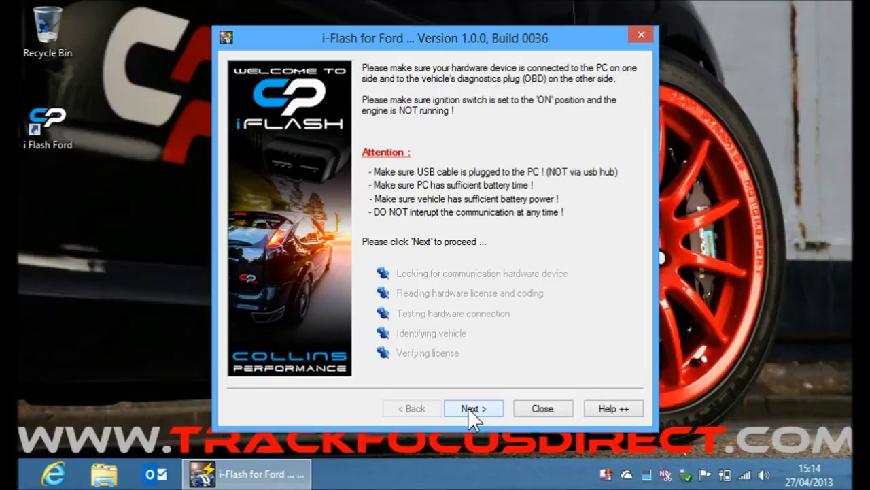
pyautogui.click(471, 409)
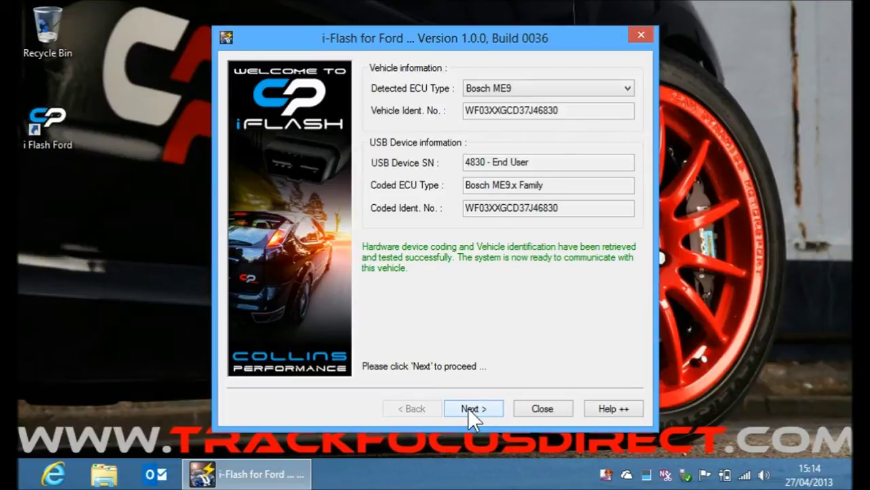
pyautogui.click(469, 408)
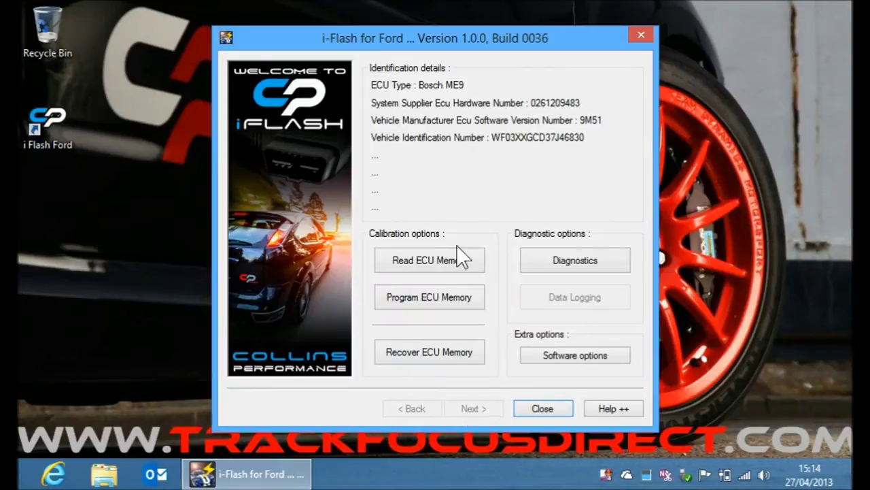
# Program the ECU memory with "Update with me first (RS CK).as_org.mod" from the I FLASH USB drive, confirming that the ignition is off.
pyautogui.click(442, 306)
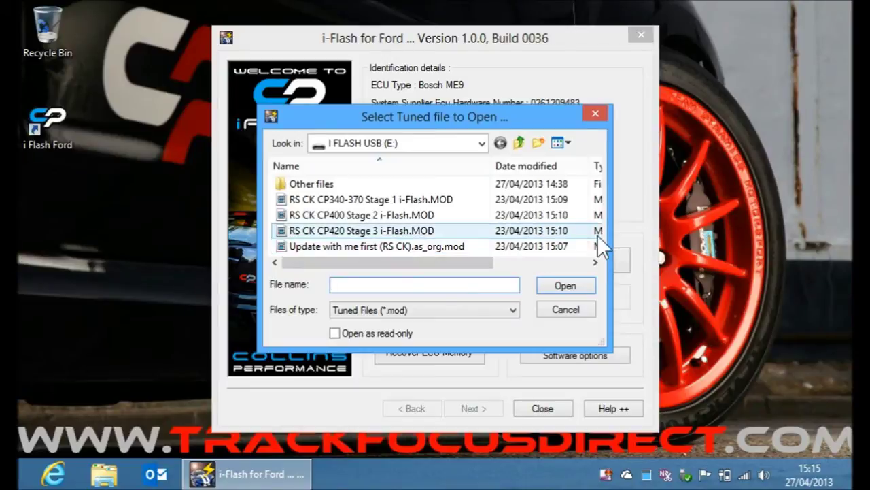
pyautogui.click(331, 247)
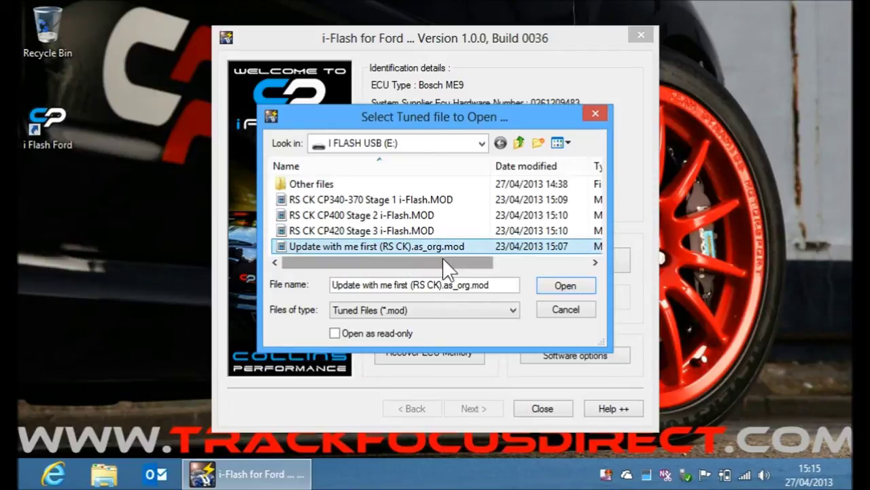
pyautogui.click(565, 285)
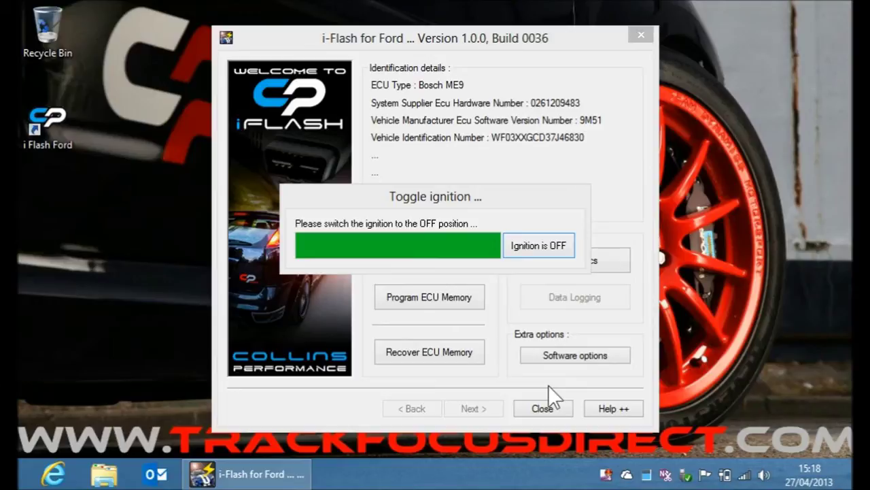
pyautogui.click(519, 244)
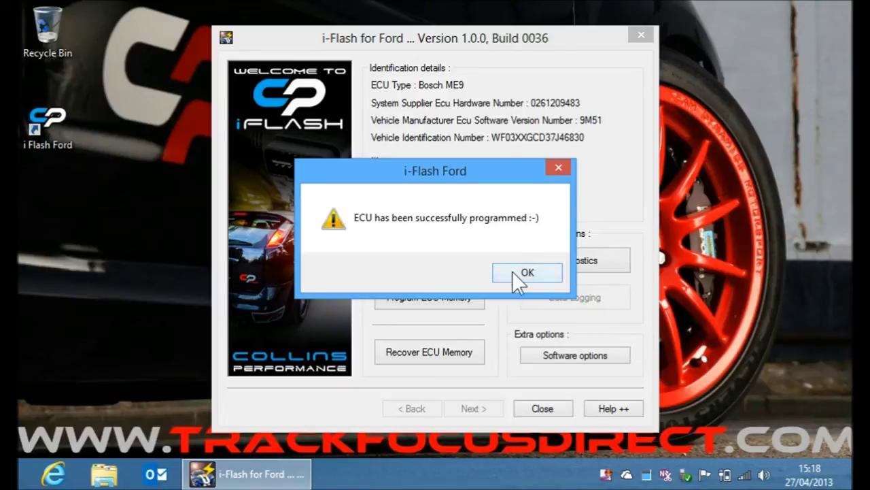
pyautogui.click(517, 272)
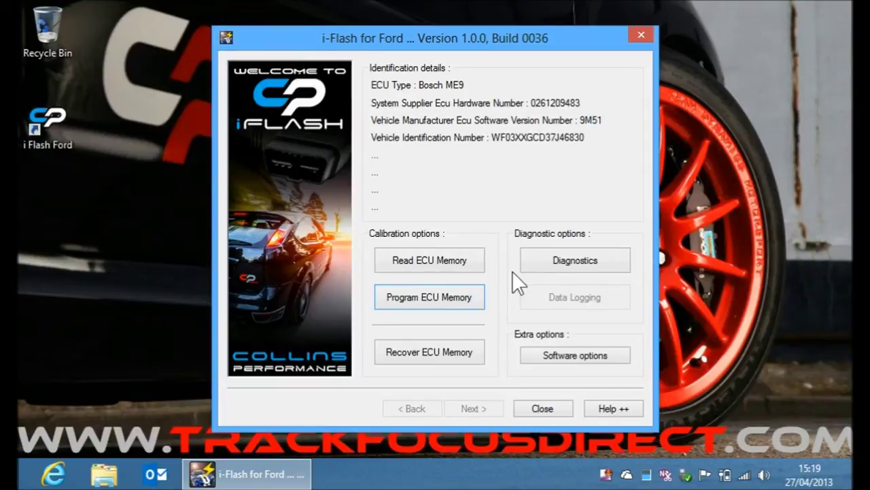
# Program the ECU memory with the tuned file "RS CK CP420 Stage 3 i-Flash.MOD", confirming that the ignition is off.
pyautogui.click(431, 292)
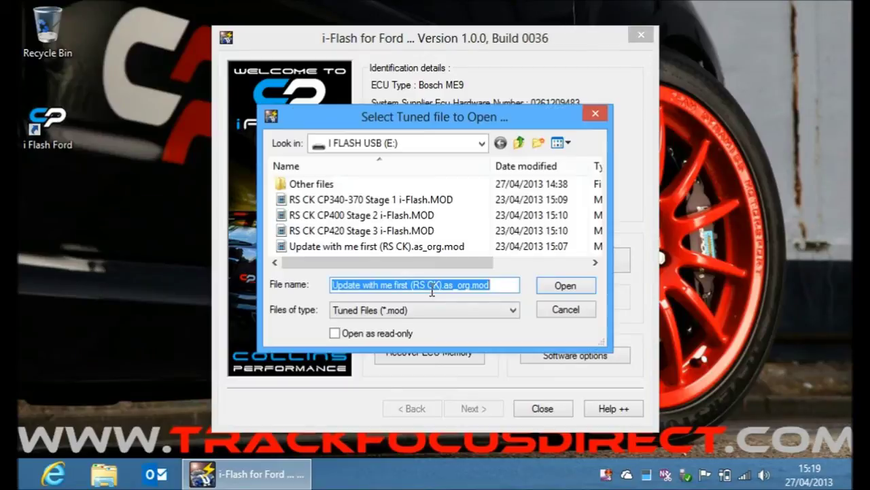
pyautogui.click(387, 235)
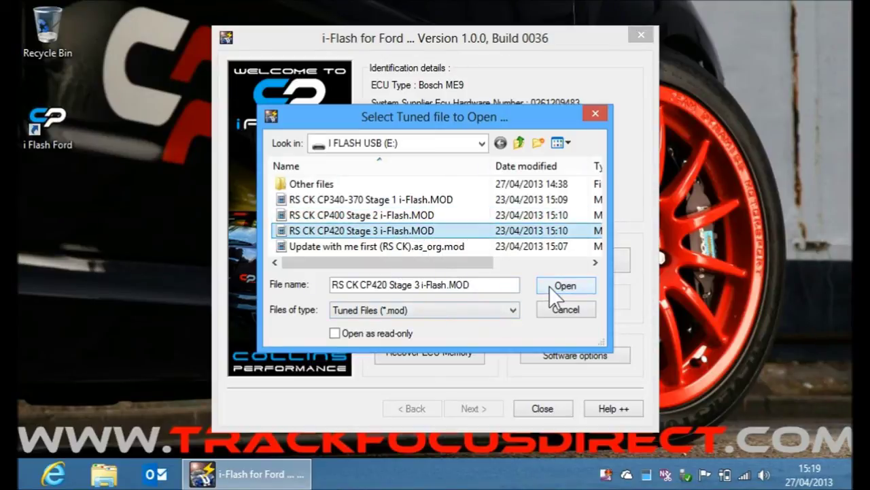
pyautogui.click(548, 285)
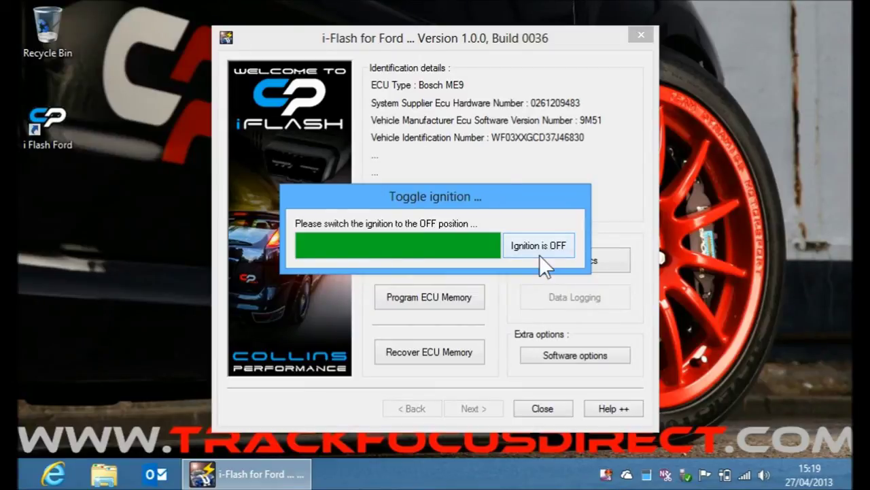
pyautogui.click(539, 253)
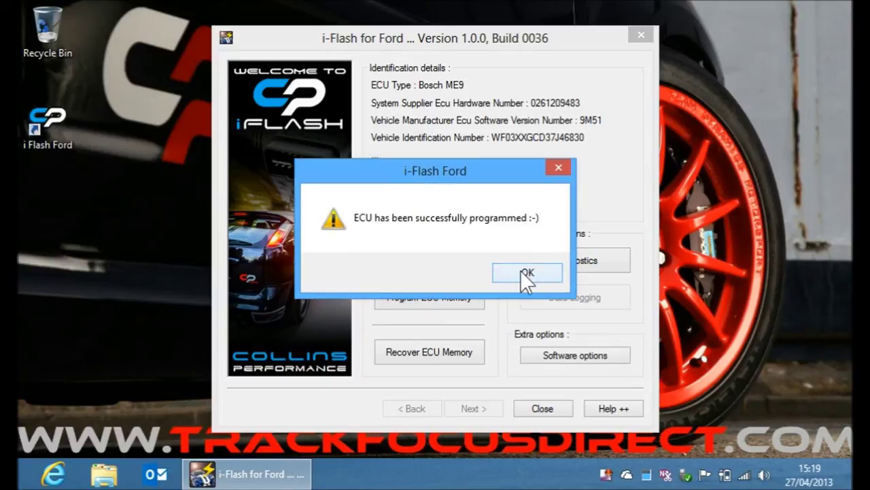
pyautogui.click(520, 270)
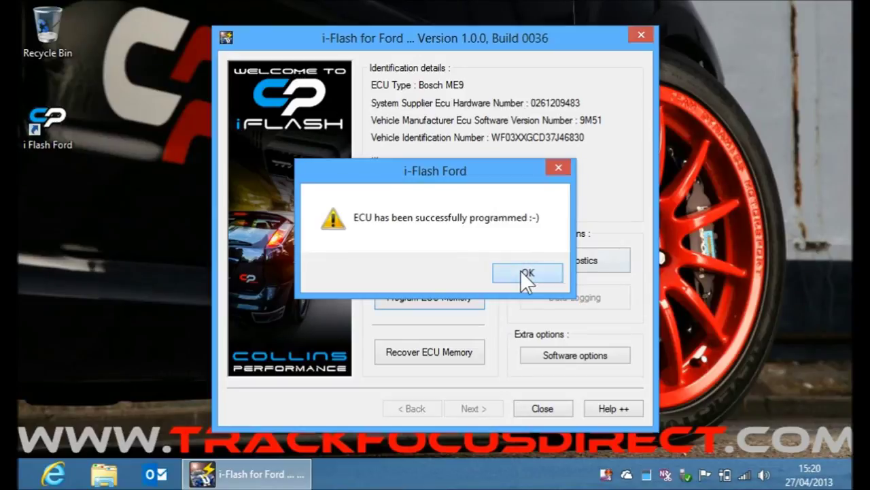